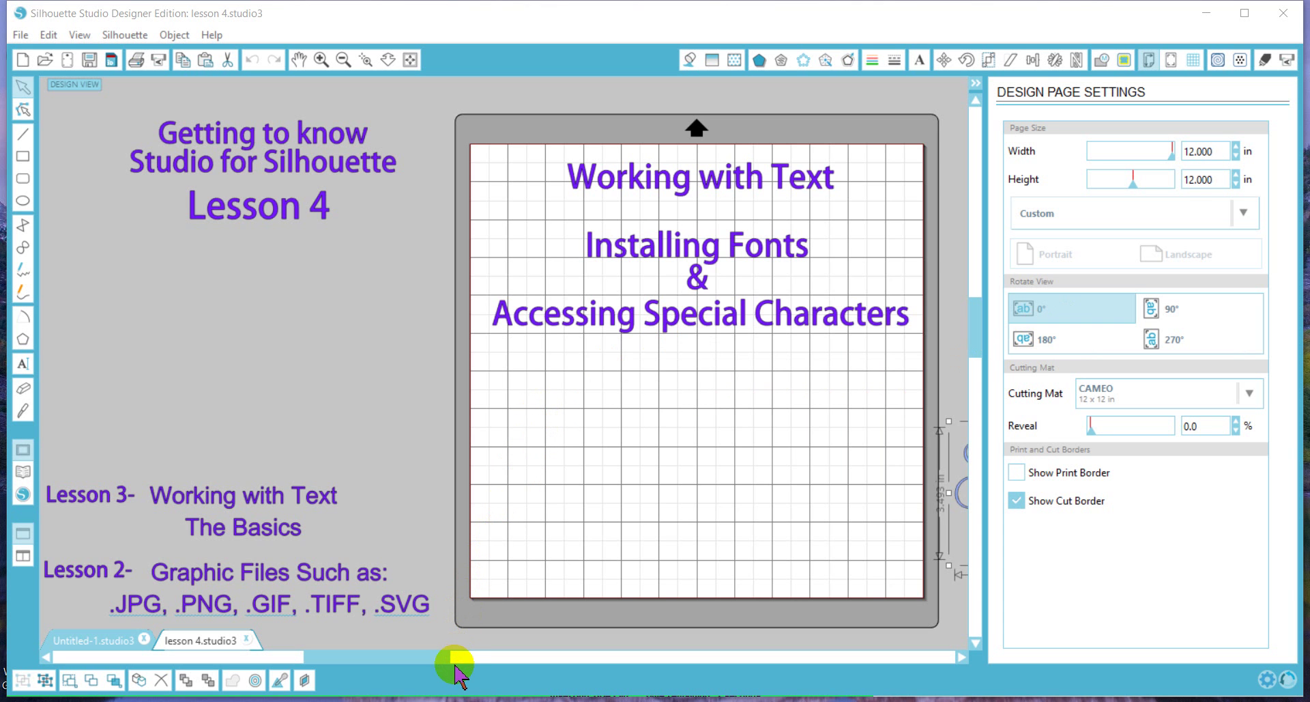
- Download the A Papa font from dafont.com and open the a_papa.zip archive
{"action": "key", "text": "alt+Tab"}
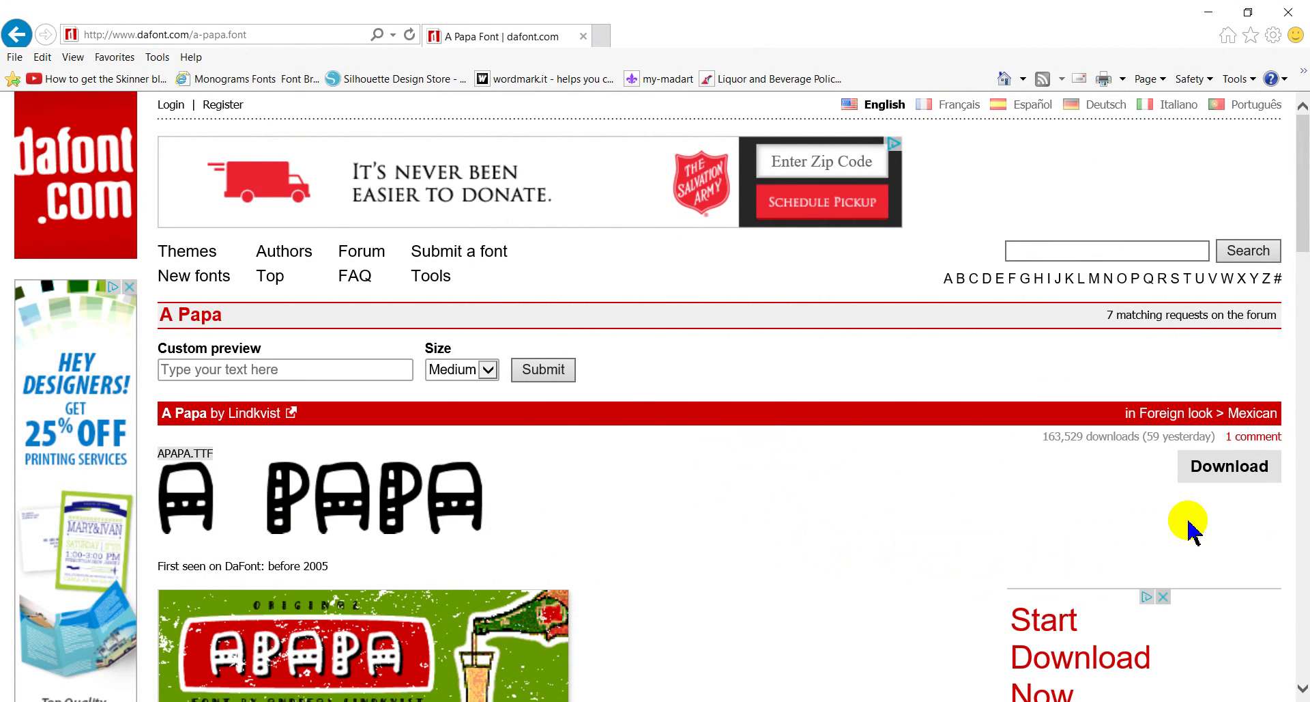
{"action": "left_click", "coordinate": [1225, 476]}
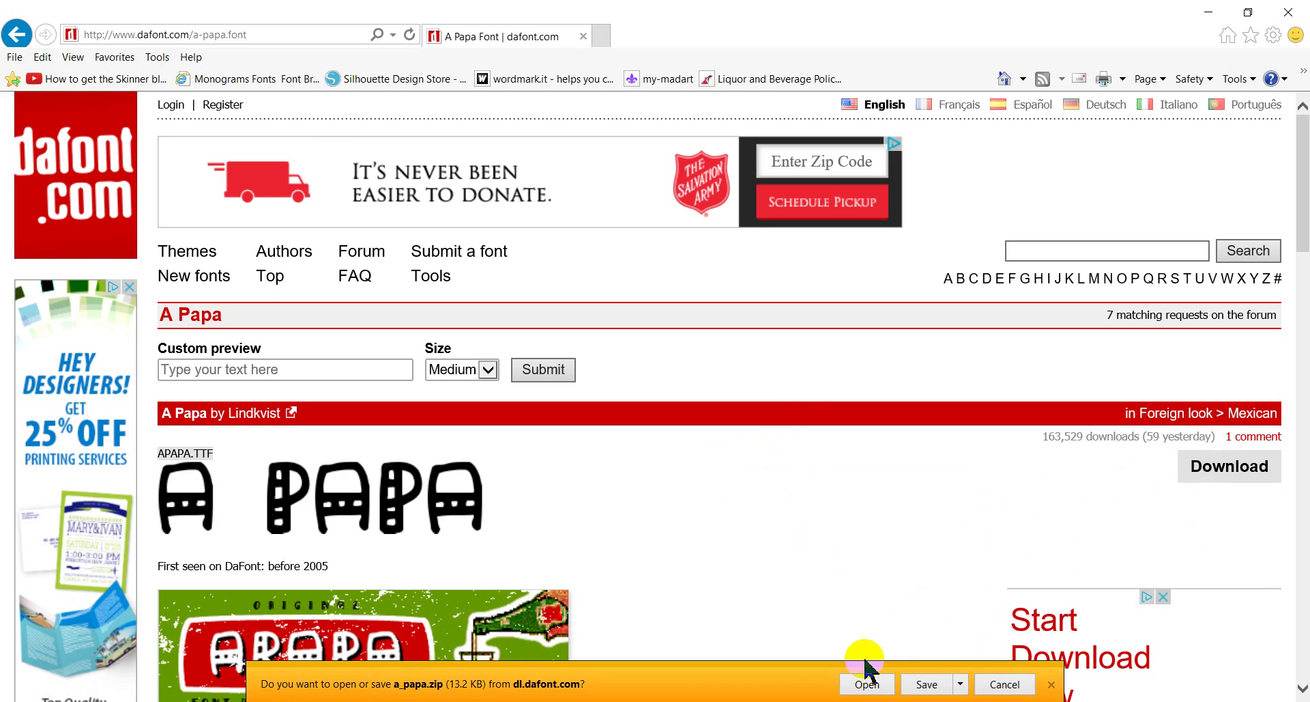
{"action": "left_click", "coordinate": [864, 681]}
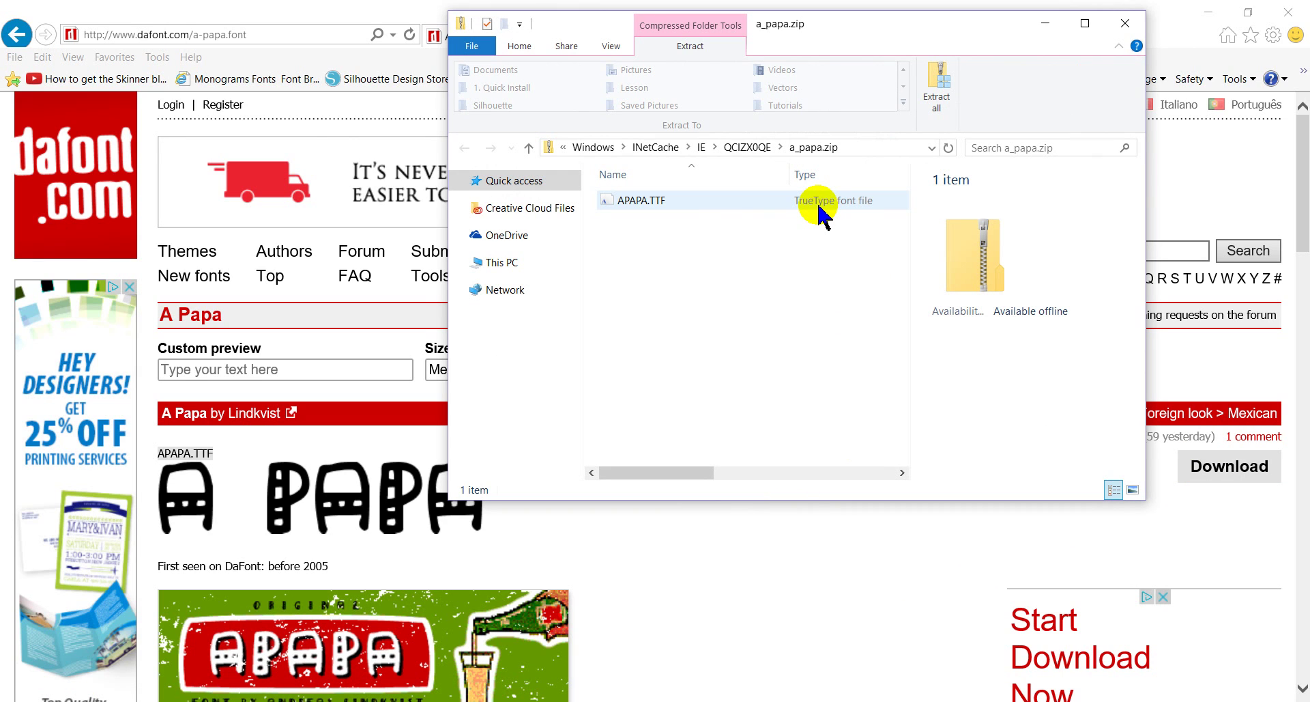
- Install the APAPA.TTF font from the archive, then return to Silhouette Studio
{"action": "double_click", "coordinate": [757, 199]}
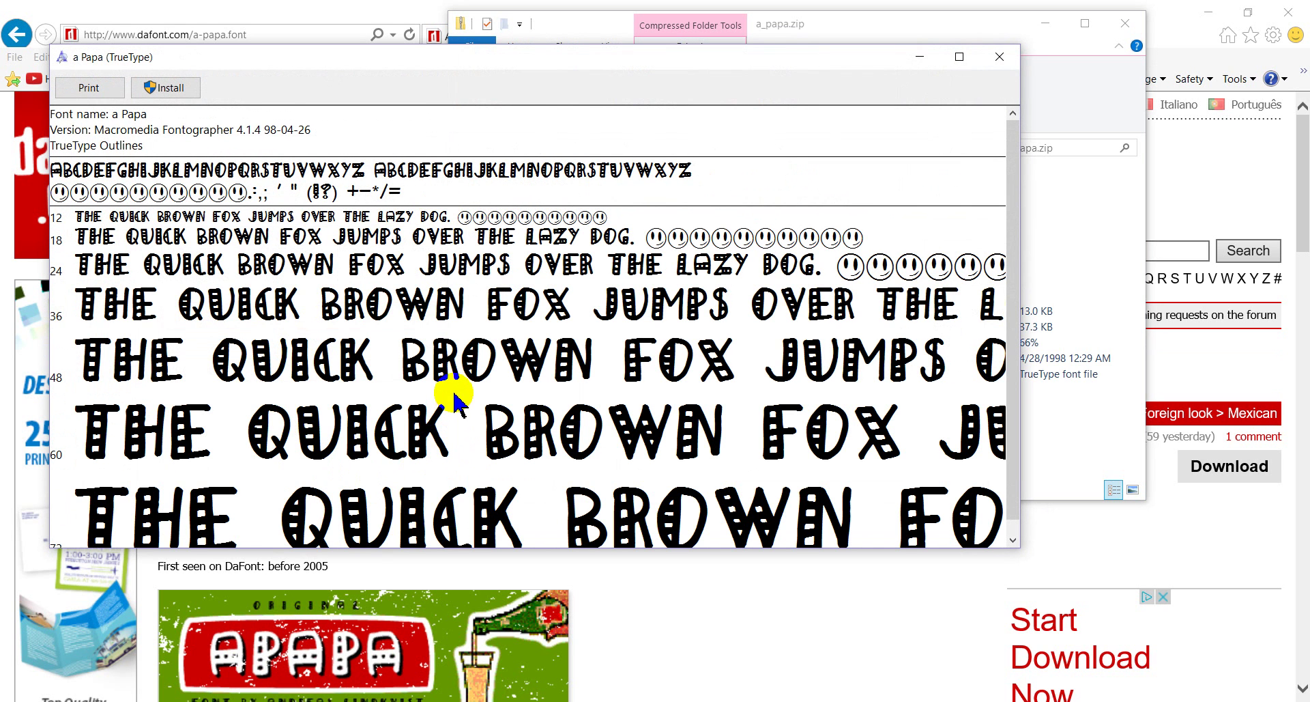
{"action": "left_click", "coordinate": [166, 93]}
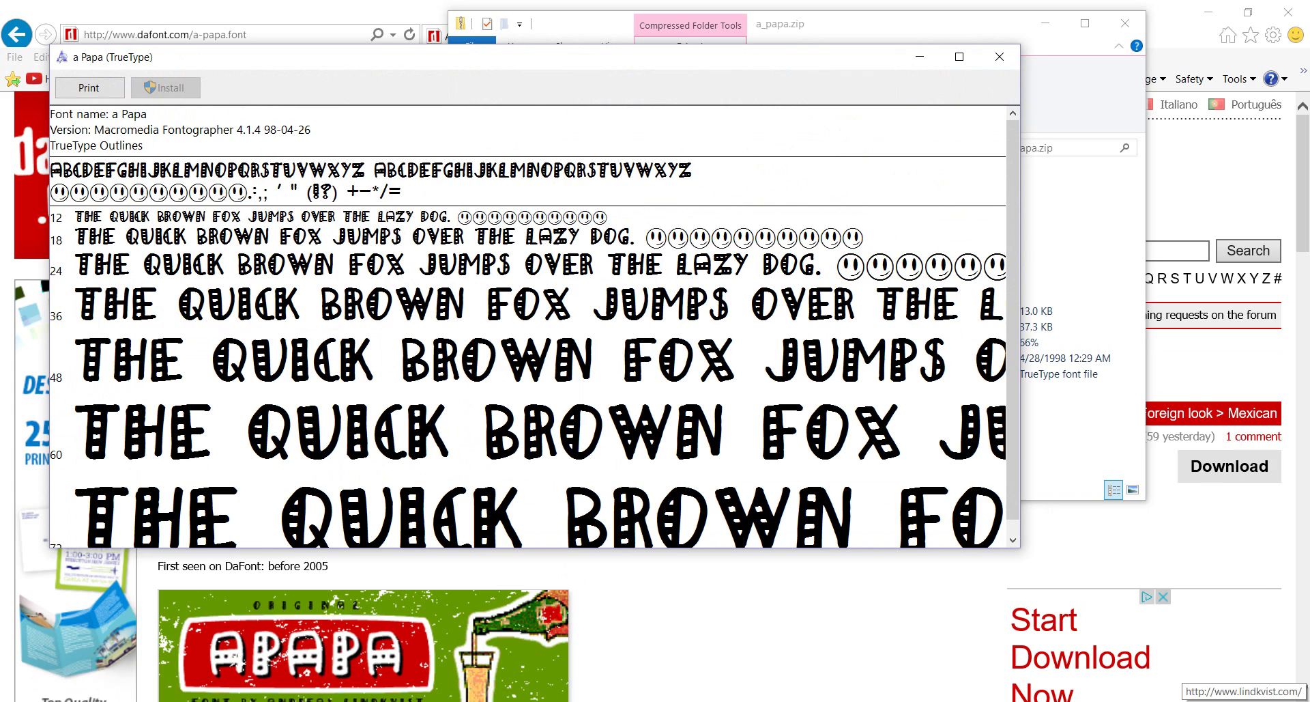
{"action": "key", "text": "alt+Tab"}
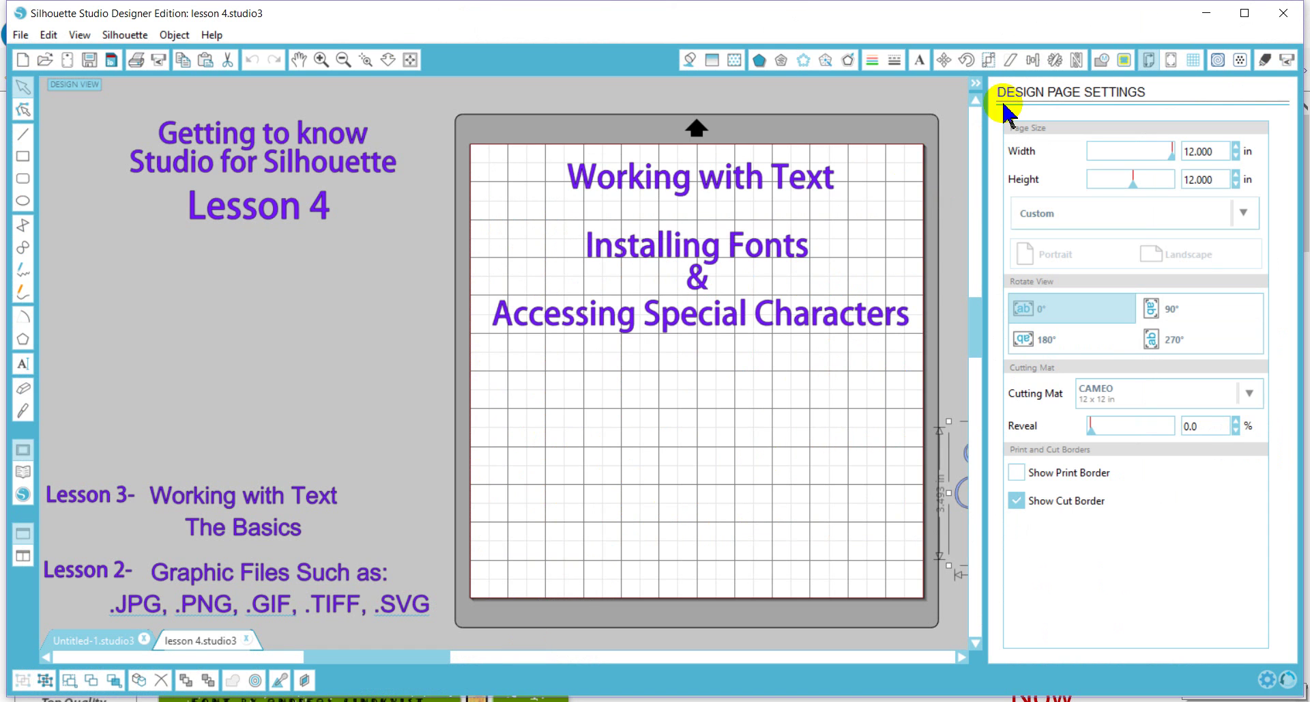
- Search the Text Style font list for A Papa, then close Silhouette Studio to reload fonts
{"action": "left_click", "coordinate": [919, 59]}
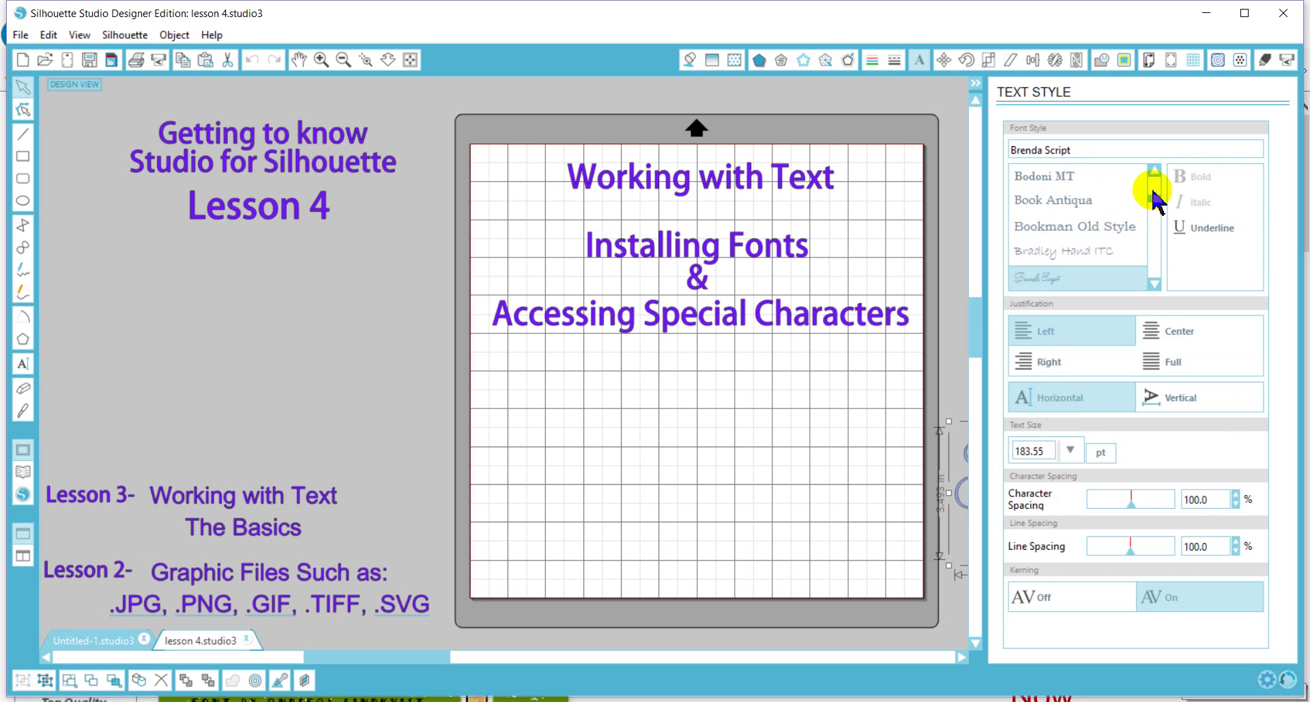
{"action": "scroll", "coordinate": [1155, 203], "scroll_direction": "up", "scroll_amount": 2}
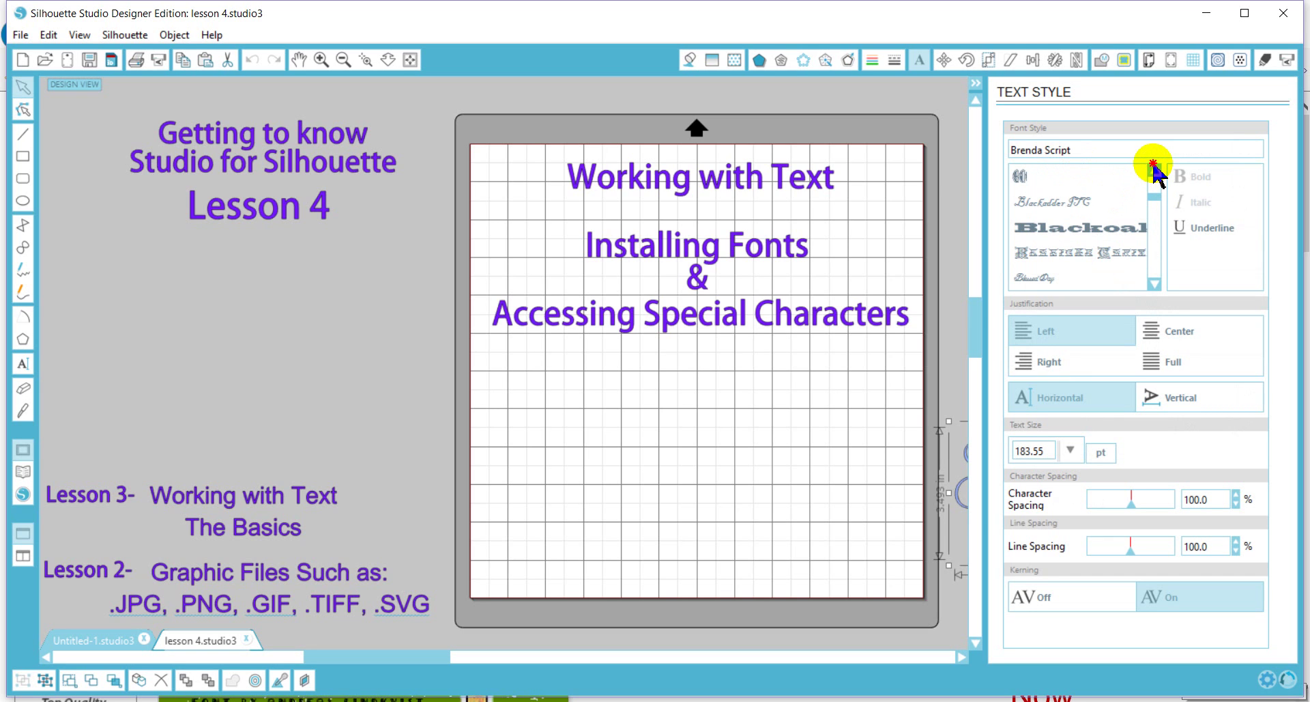
{"action": "left_click", "coordinate": [1154, 171]}
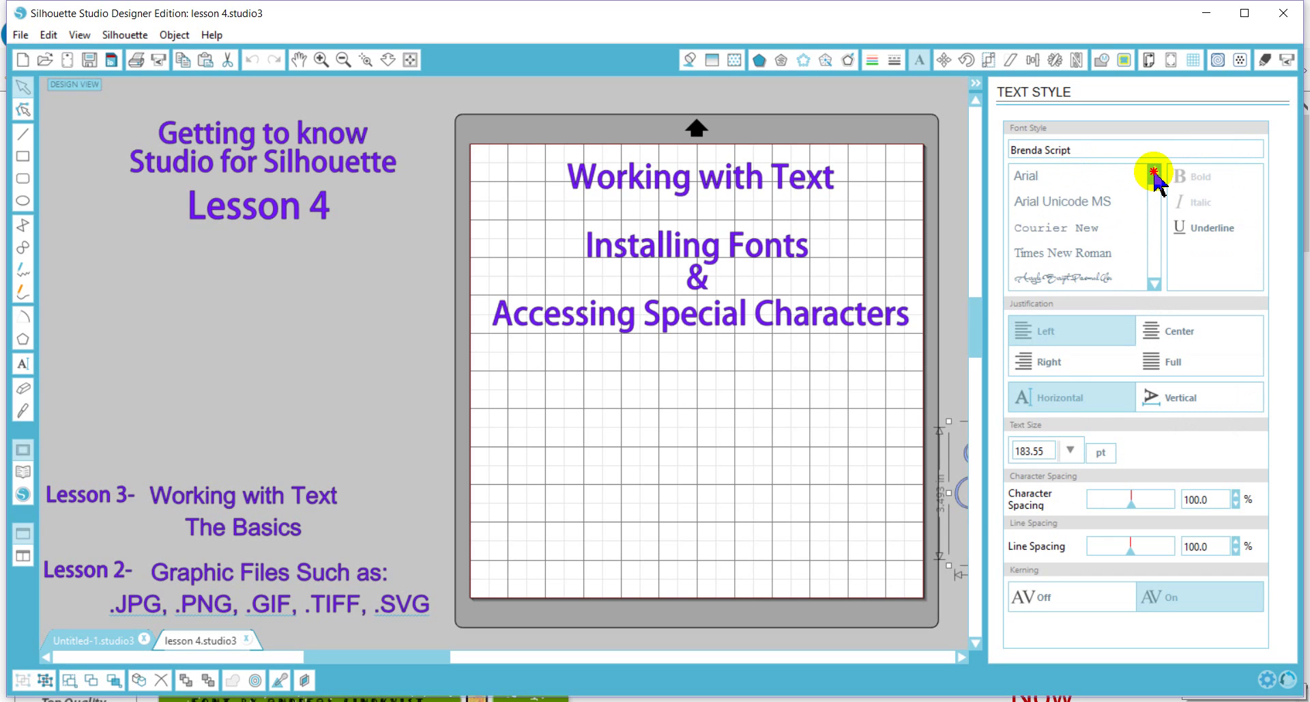
{"action": "left_click", "coordinate": [1153, 283]}
{"action": "left_click", "coordinate": [1154, 283]}
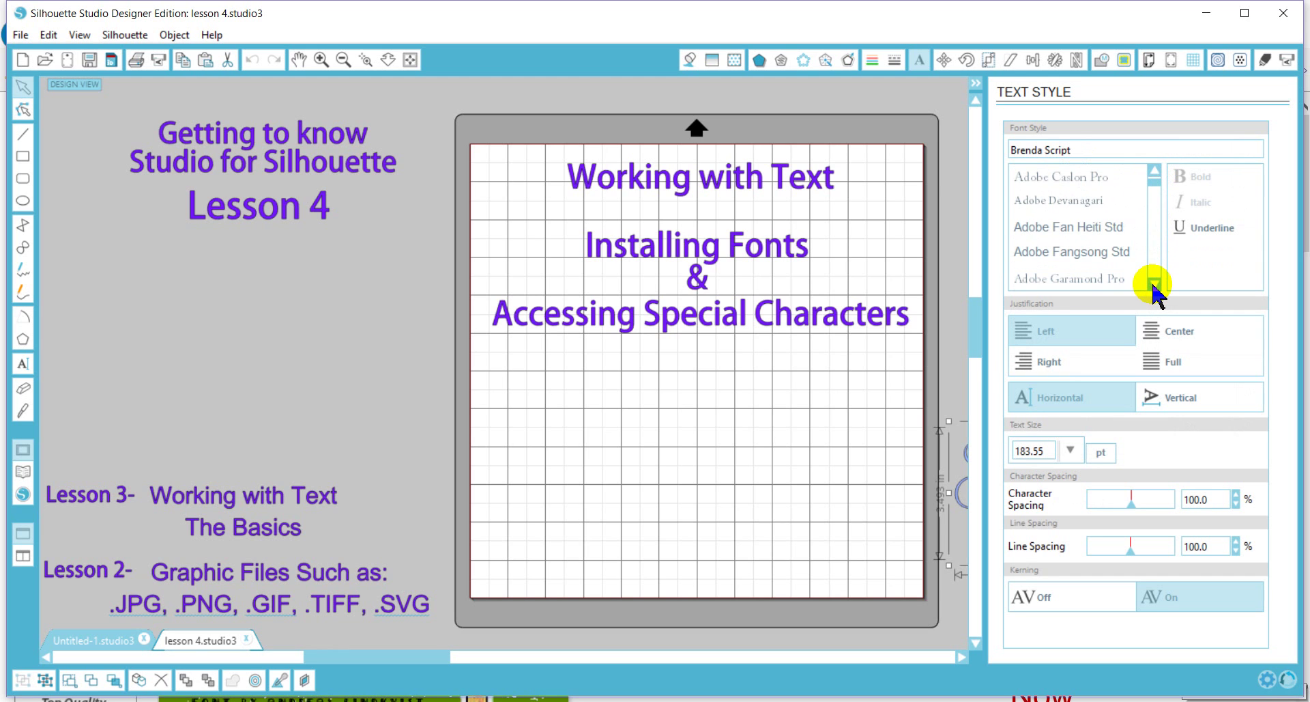
{"action": "left_click", "coordinate": [1154, 174]}
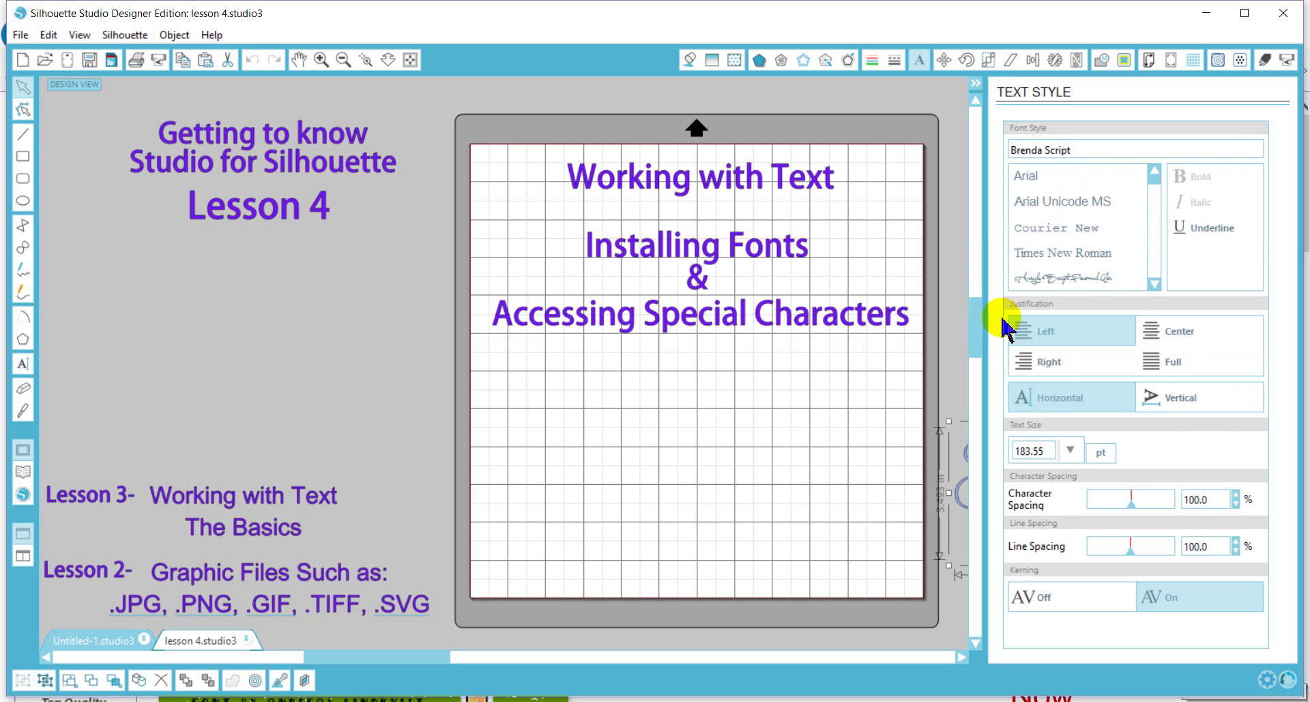
{"action": "left_click", "coordinate": [1282, 21]}
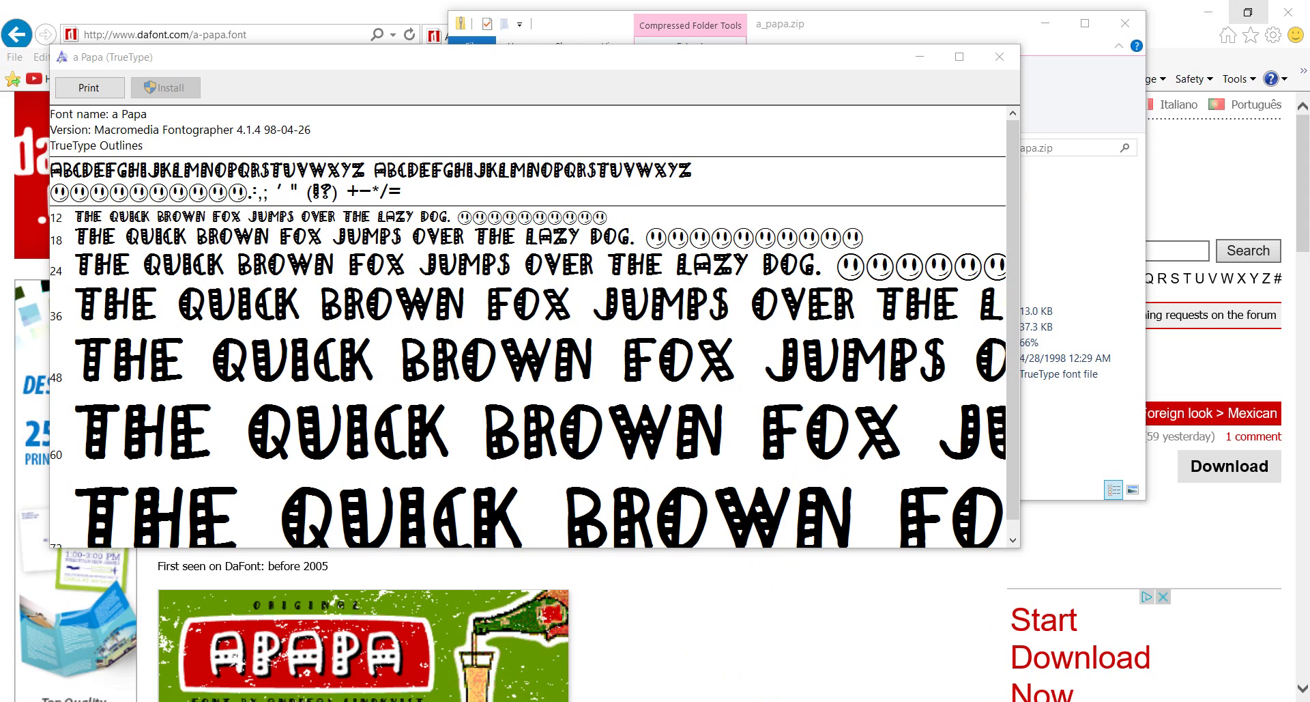
- Minimize the font viewer, the a_papa.zip folder and Internet Explorer windows
{"action": "left_click", "coordinate": [923, 59]}
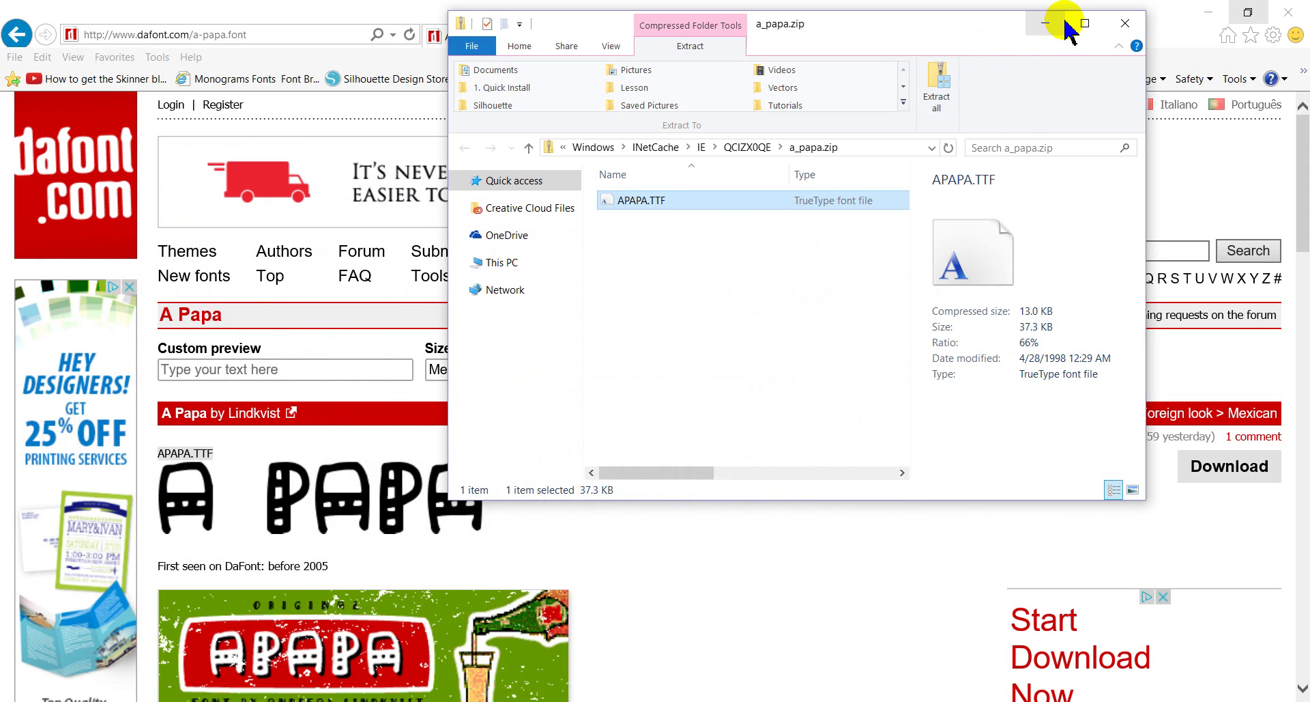
{"action": "left_click", "coordinate": [1056, 26]}
{"action": "left_click", "coordinate": [1208, 13]}
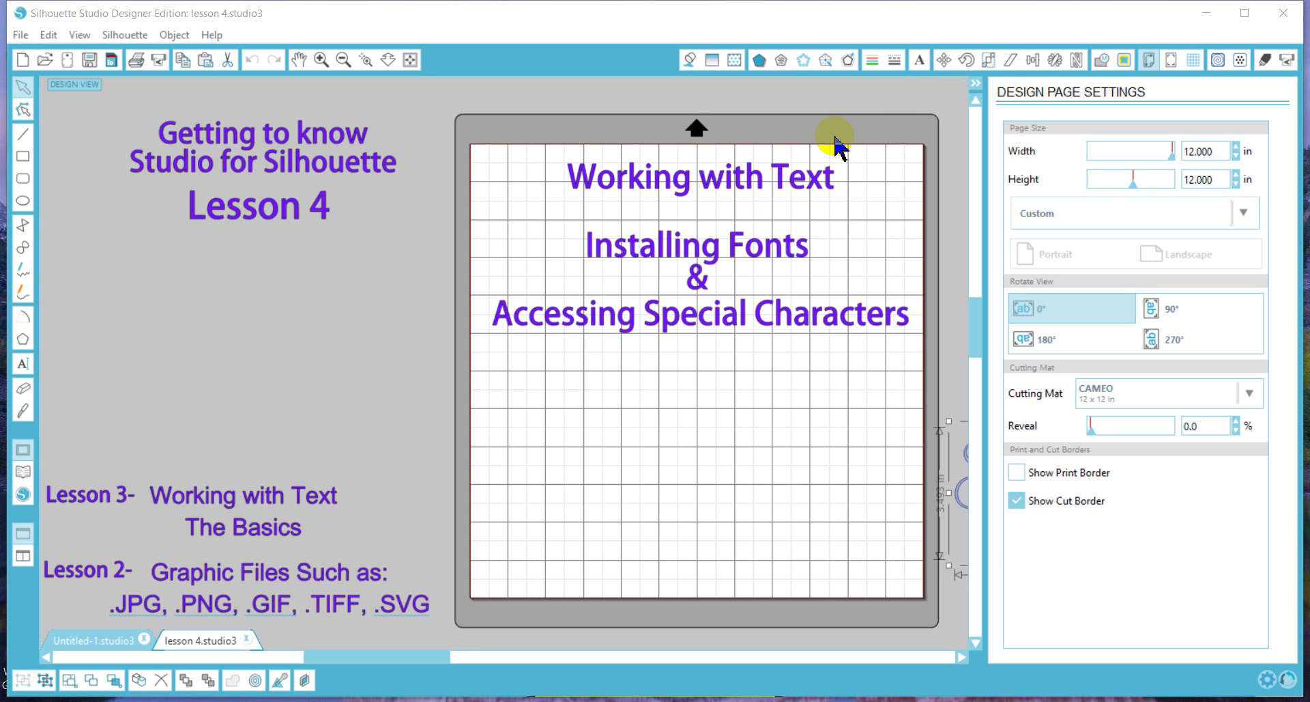
- Find A Papa at the top of the Text Style font list and apply it to the text
{"action": "left_click", "coordinate": [922, 60]}
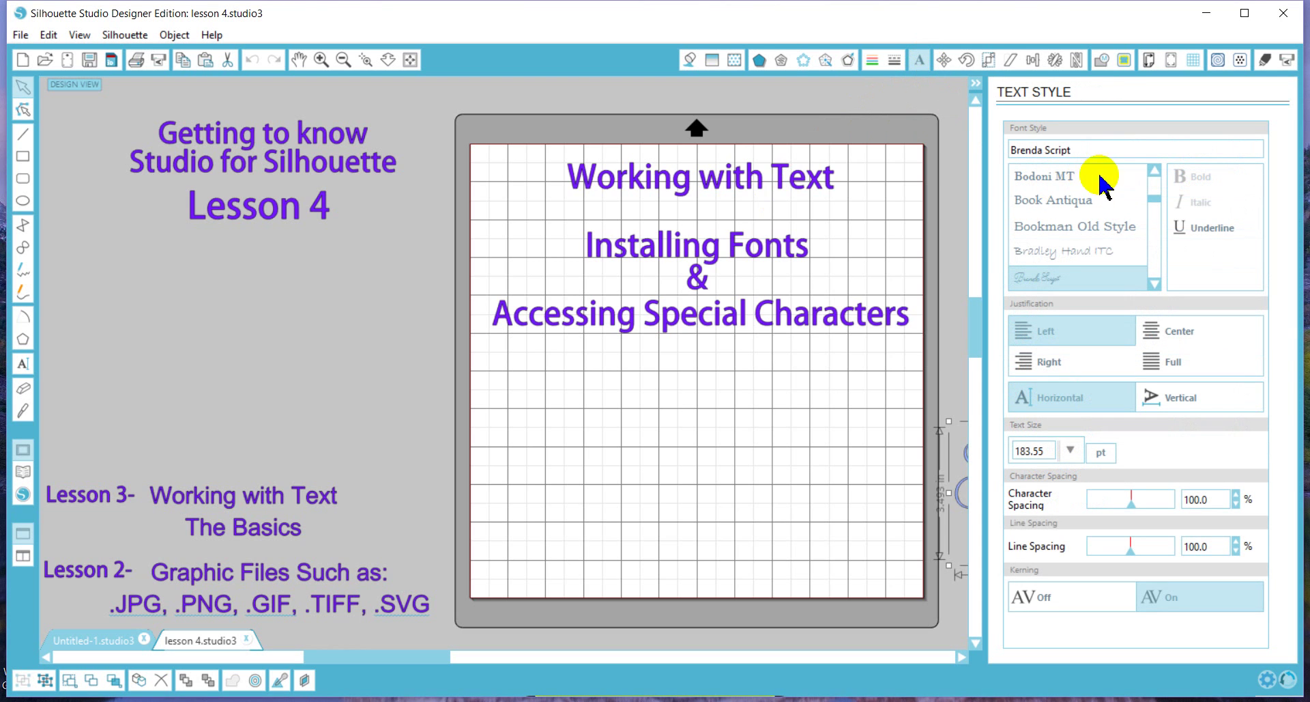
{"action": "left_click", "coordinate": [1153, 179]}
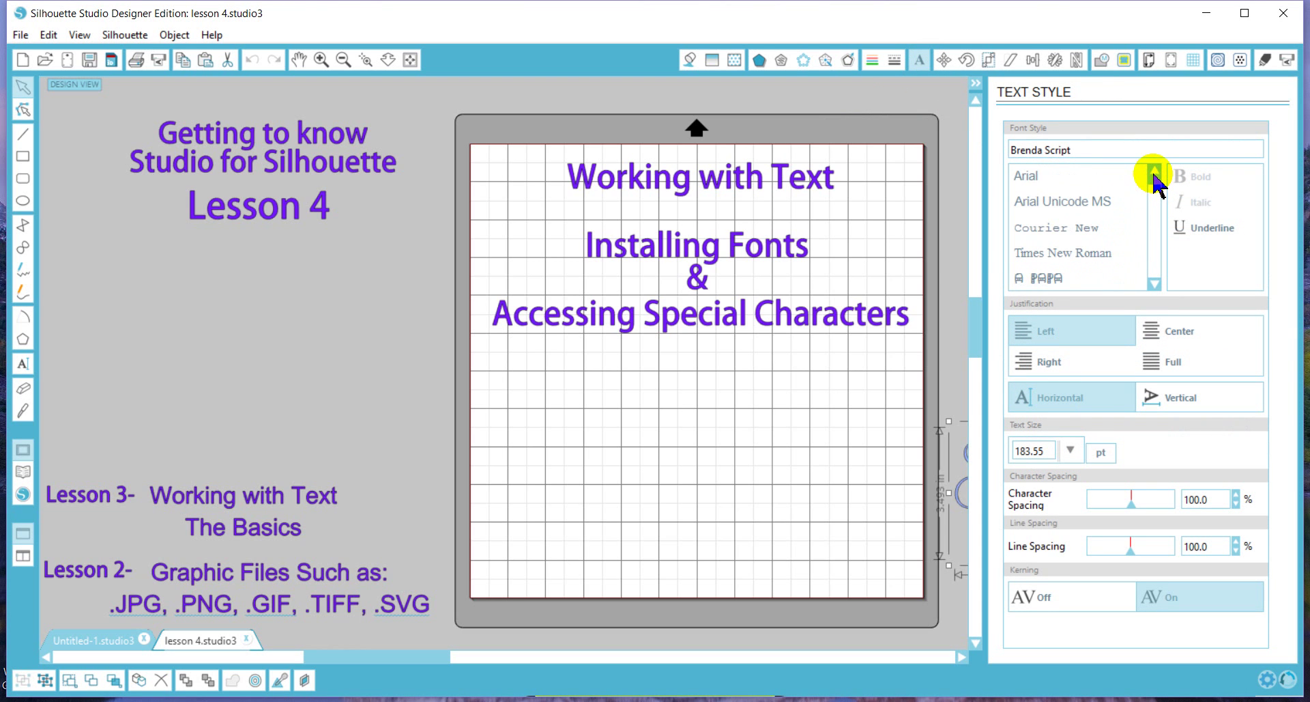
{"action": "left_click", "coordinate": [1044, 278]}
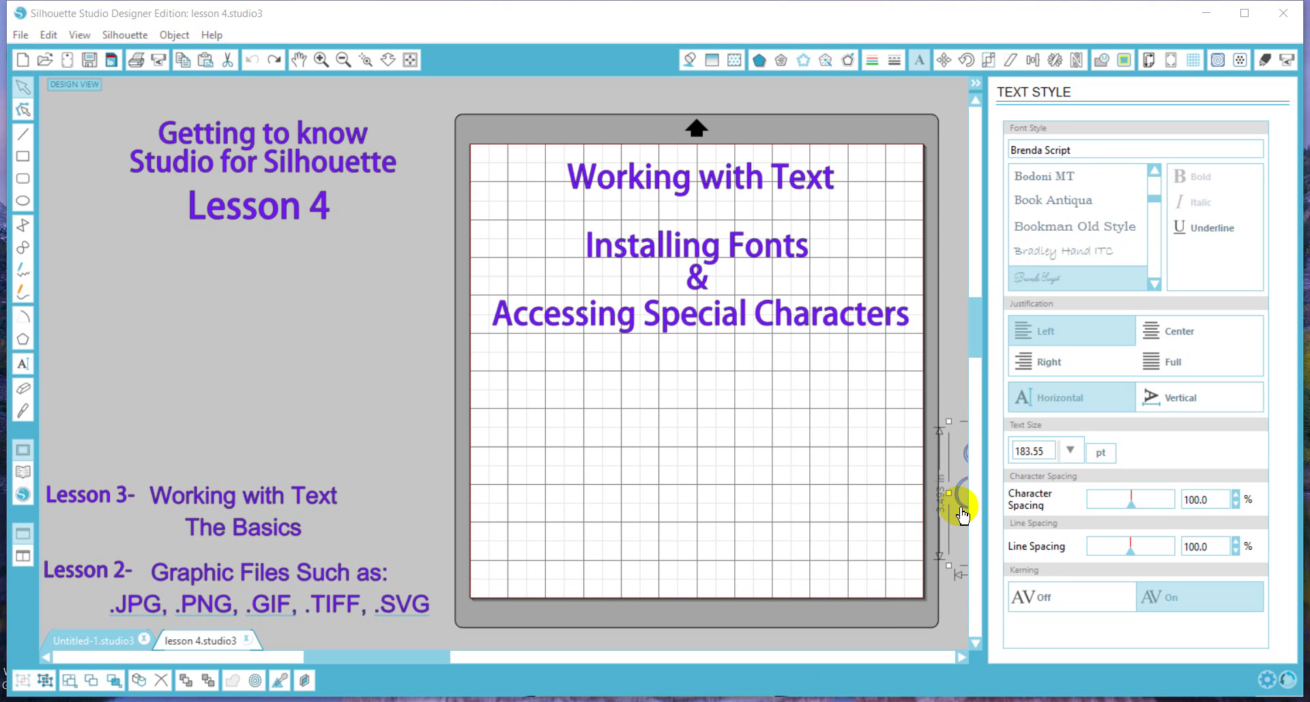
- Undo the A Papa font change and move the Special Charaters text onto the mat
{"action": "key", "text": "ctrl+z"}
{"action": "mouse_move", "coordinate": [962, 516]}
{"action": "left_mouse_down"}
{"action": "mouse_move", "coordinate": [620, 503]}
{"action": "mouse_move", "coordinate": [551, 496]}
{"action": "mouse_move", "coordinate": [491, 453]}
{"action": "mouse_move", "coordinate": [497, 471]}
{"action": "left_mouse_up"}
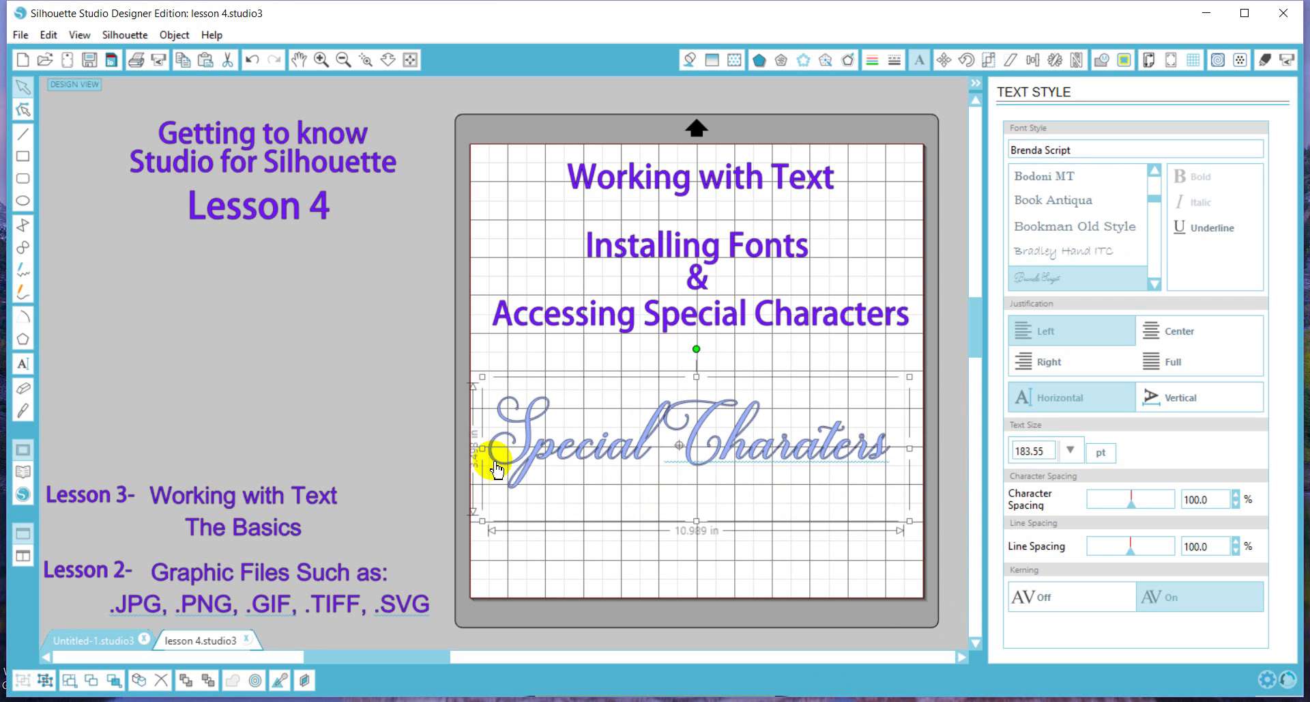
{"action": "left_click", "coordinate": [538, 571]}
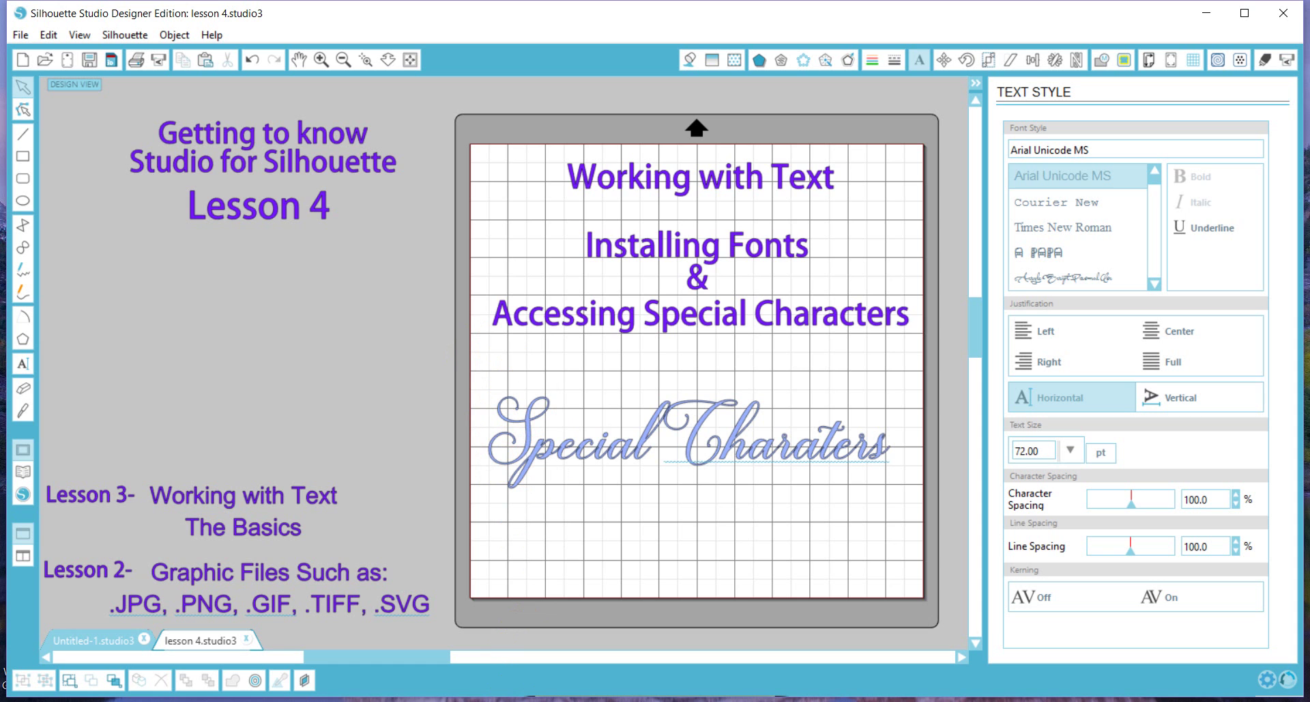
- Bring up Character Map, start editing the Special Charaters text, and close the A Papa preview
{"action": "left_click", "coordinate": [492, 685]}
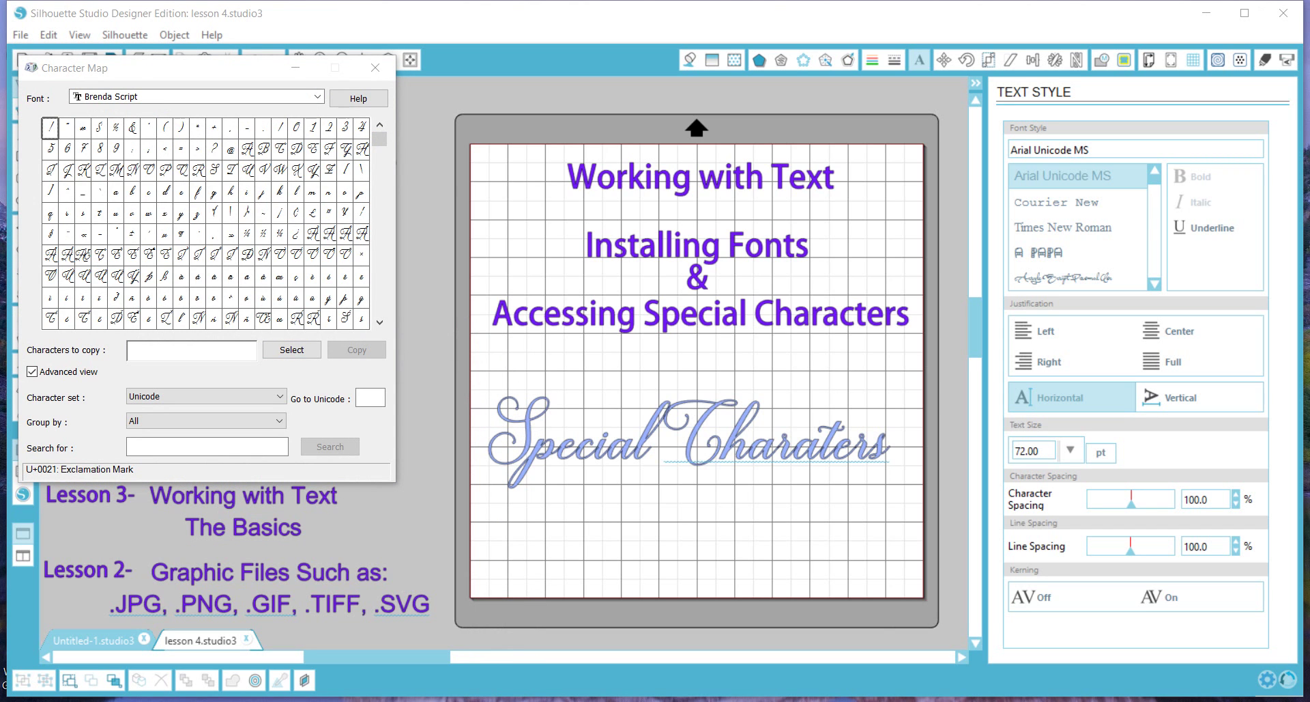
{"action": "left_click", "coordinate": [548, 454]}
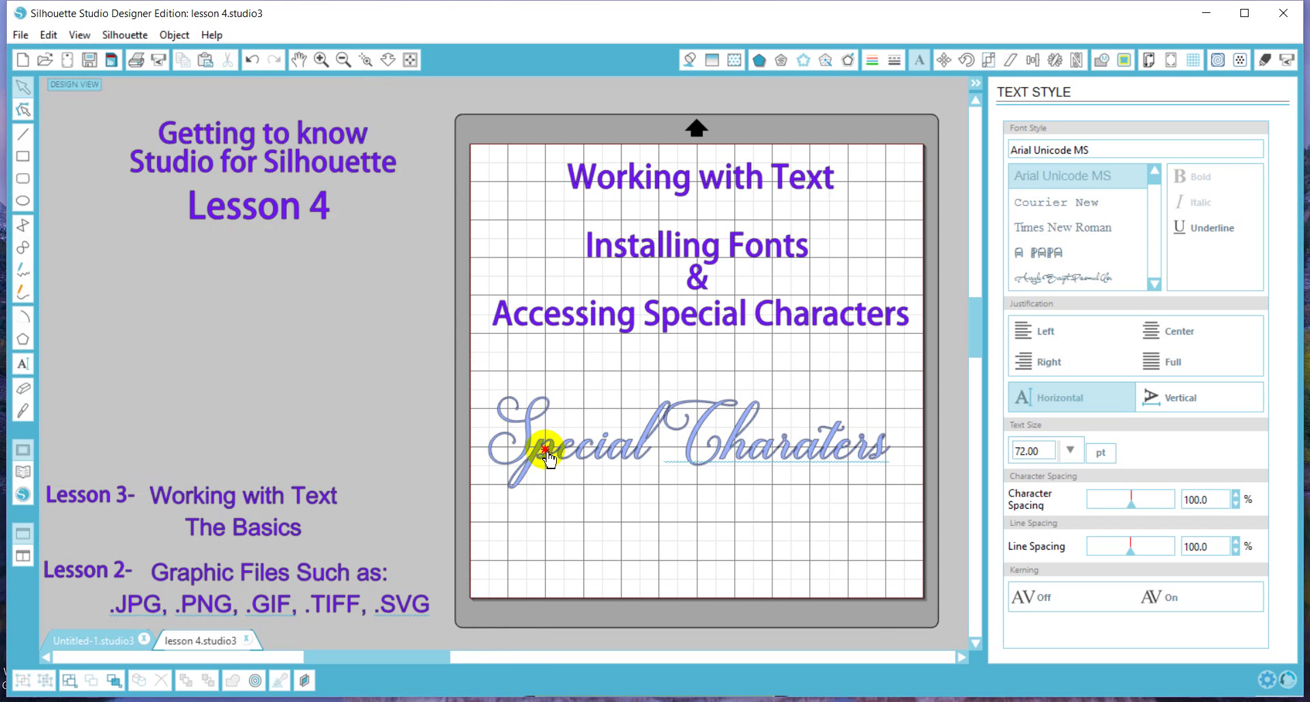
{"action": "double_click", "coordinate": [547, 453]}
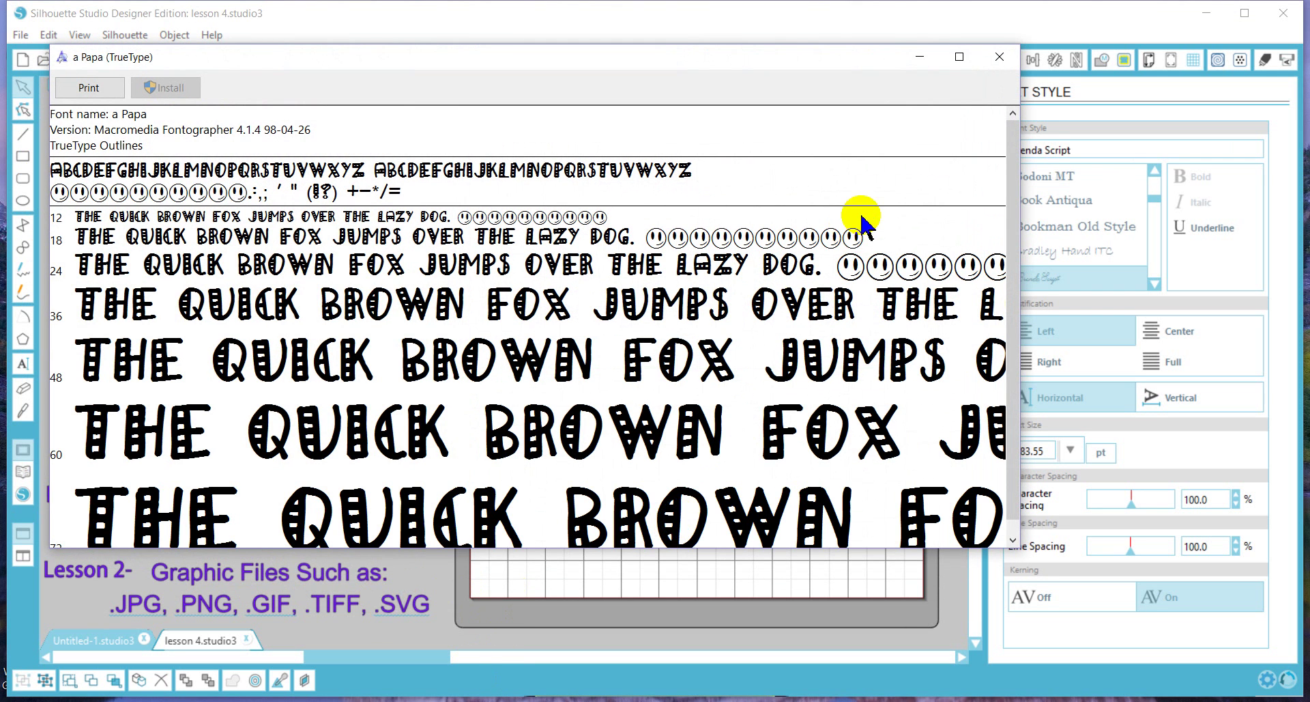
{"action": "left_click", "coordinate": [999, 57]}
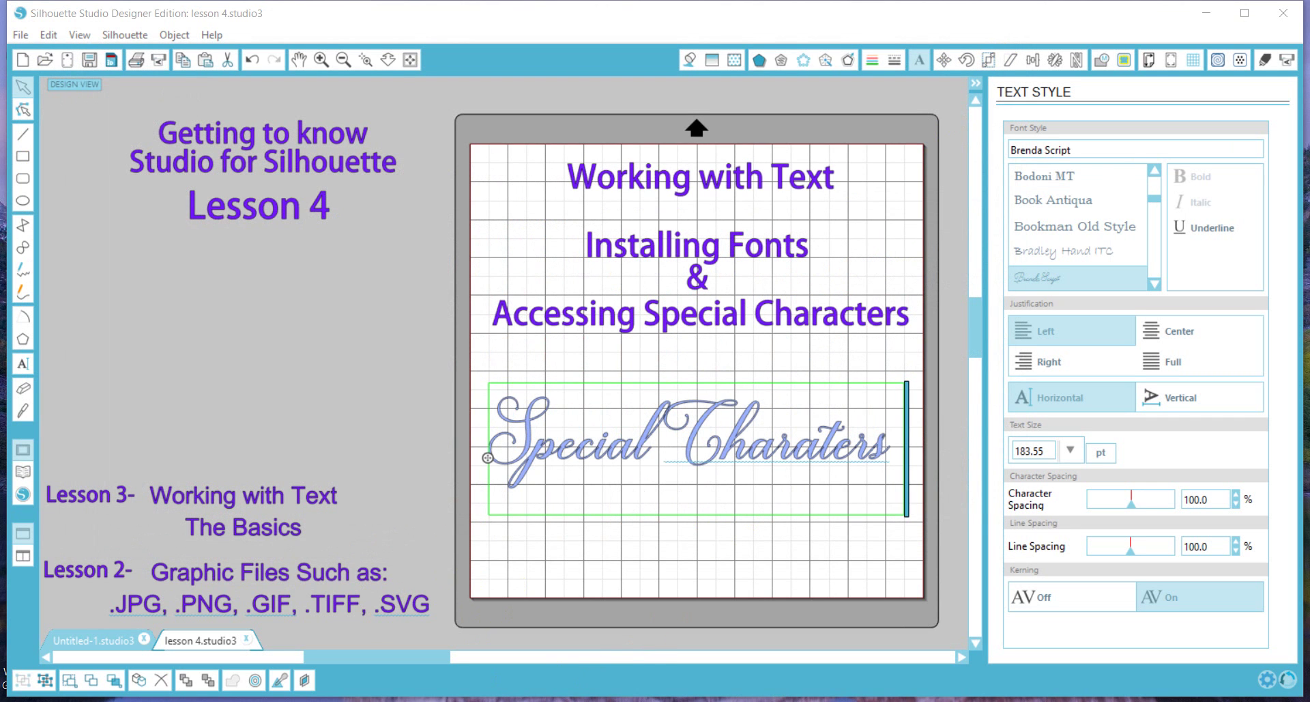
- Select the Brenda Script swash S glyph U+E058 in Character Map for copying
{"action": "left_click", "coordinate": [530, 699]}
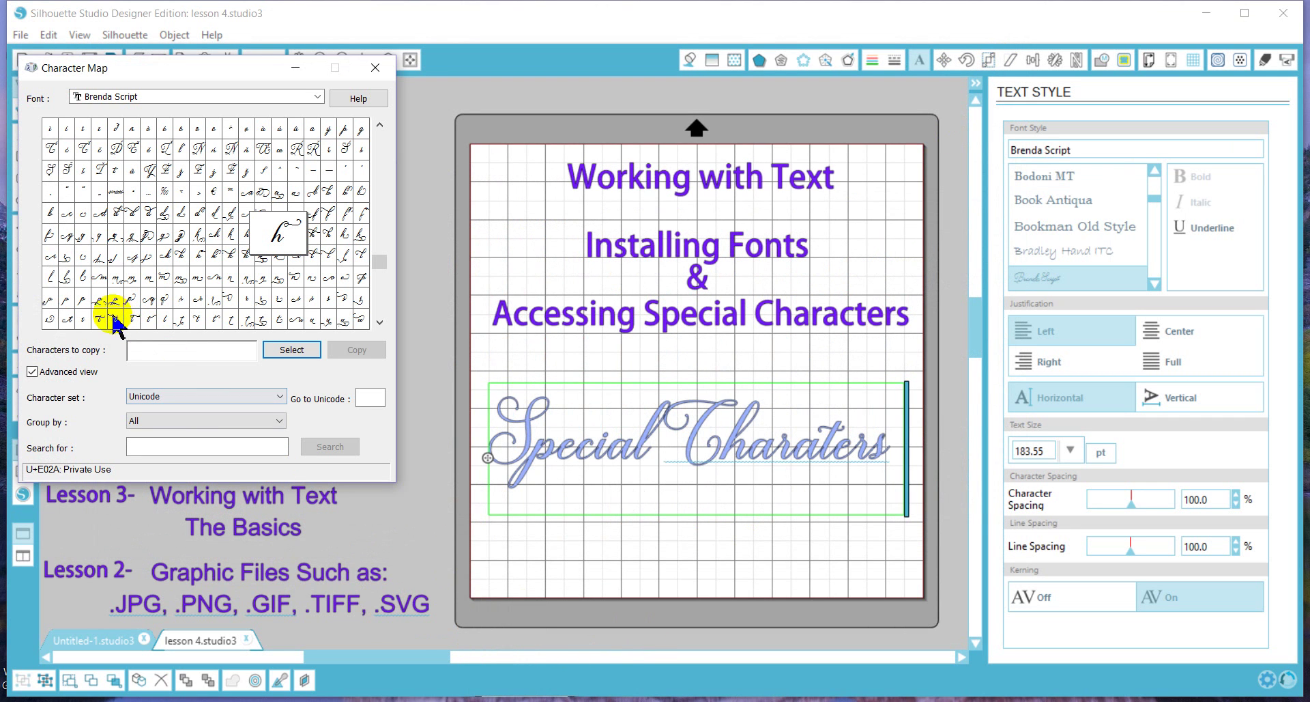
{"action": "left_click", "coordinate": [49, 296]}
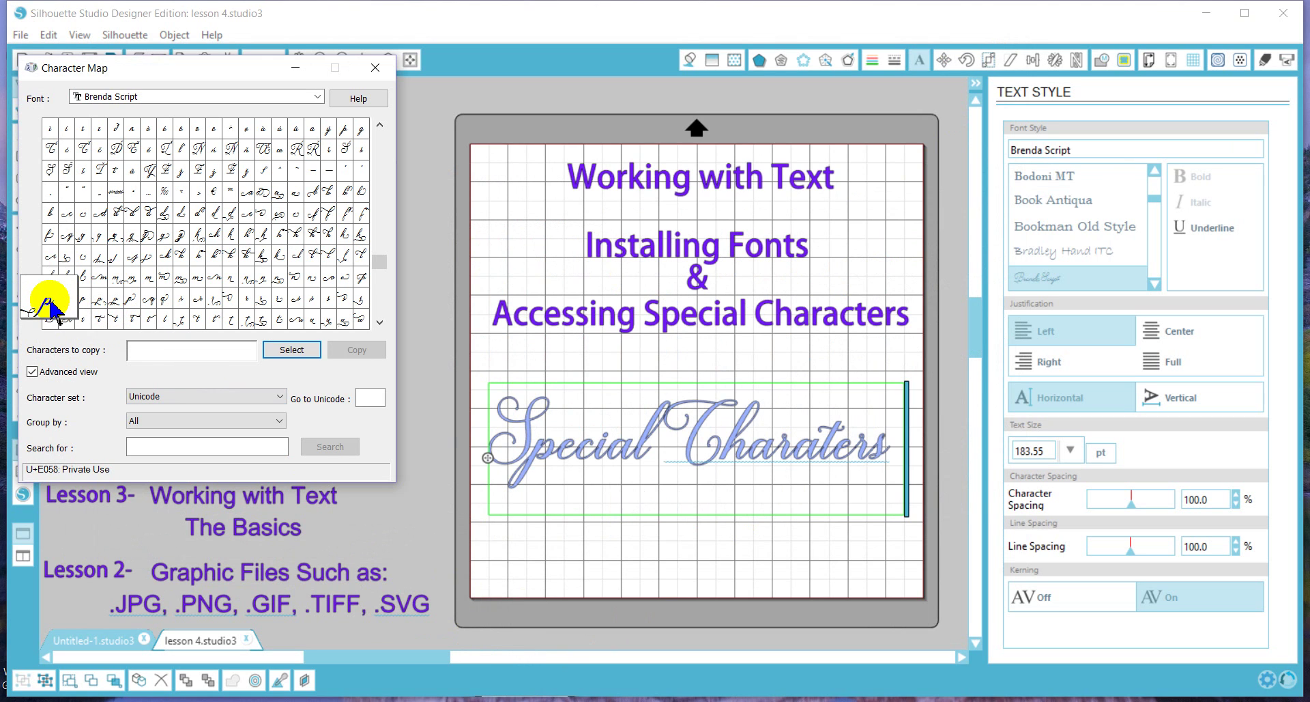
{"action": "left_click", "coordinate": [291, 350]}
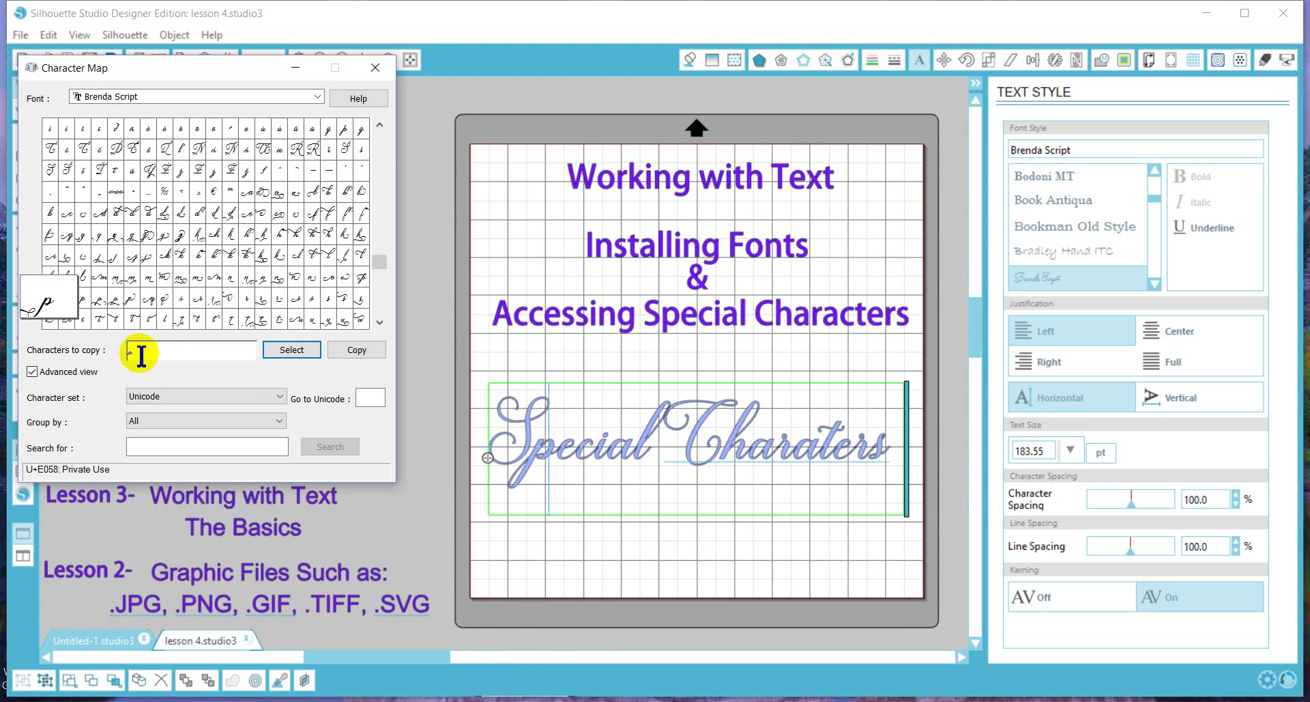
- Paste the swash S over the first S of 'Special Charaters' and finish editing
{"action": "left_click", "coordinate": [555, 454]}
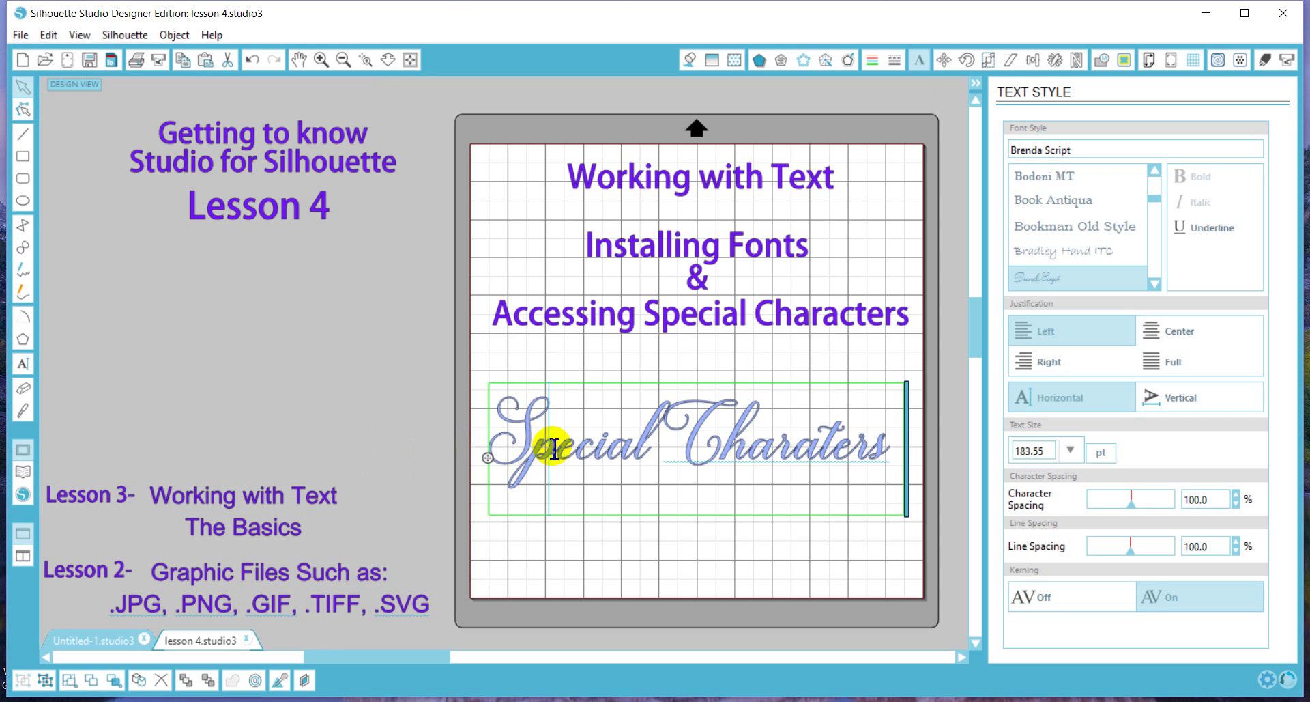
{"action": "key", "text": "shift+Left"}
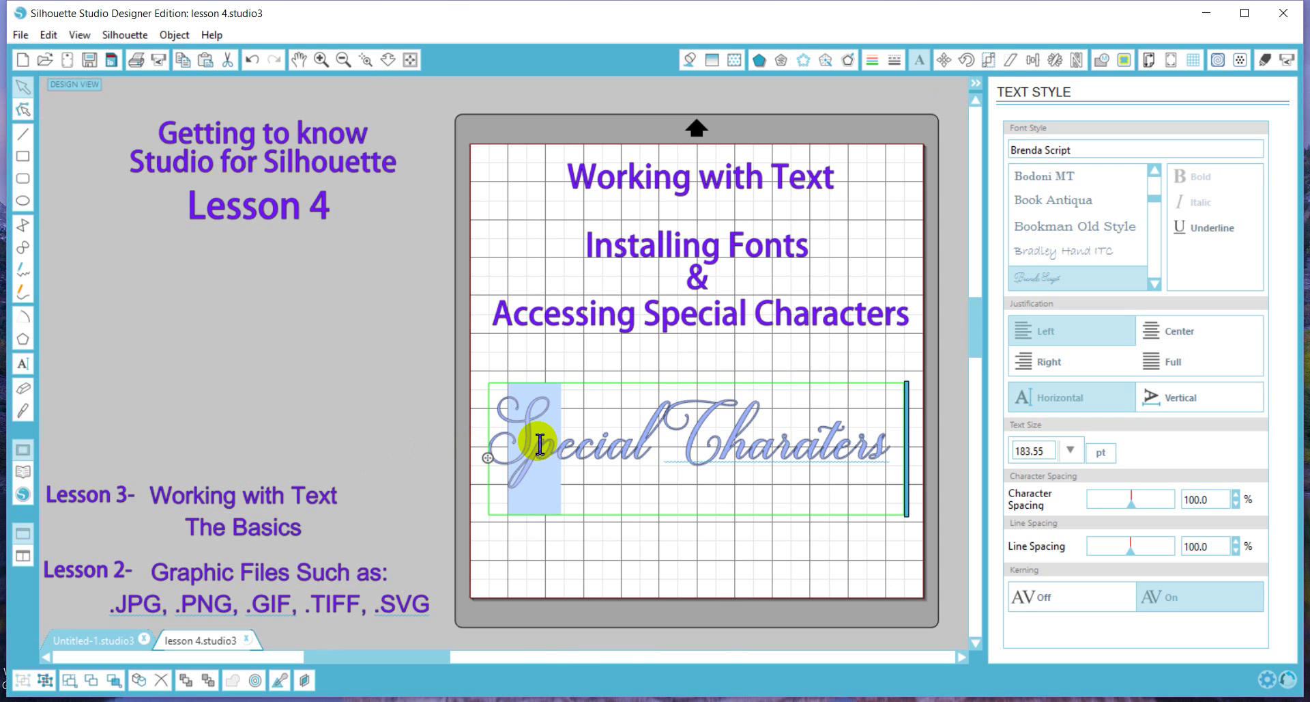
{"action": "right_click", "coordinate": [540, 444]}
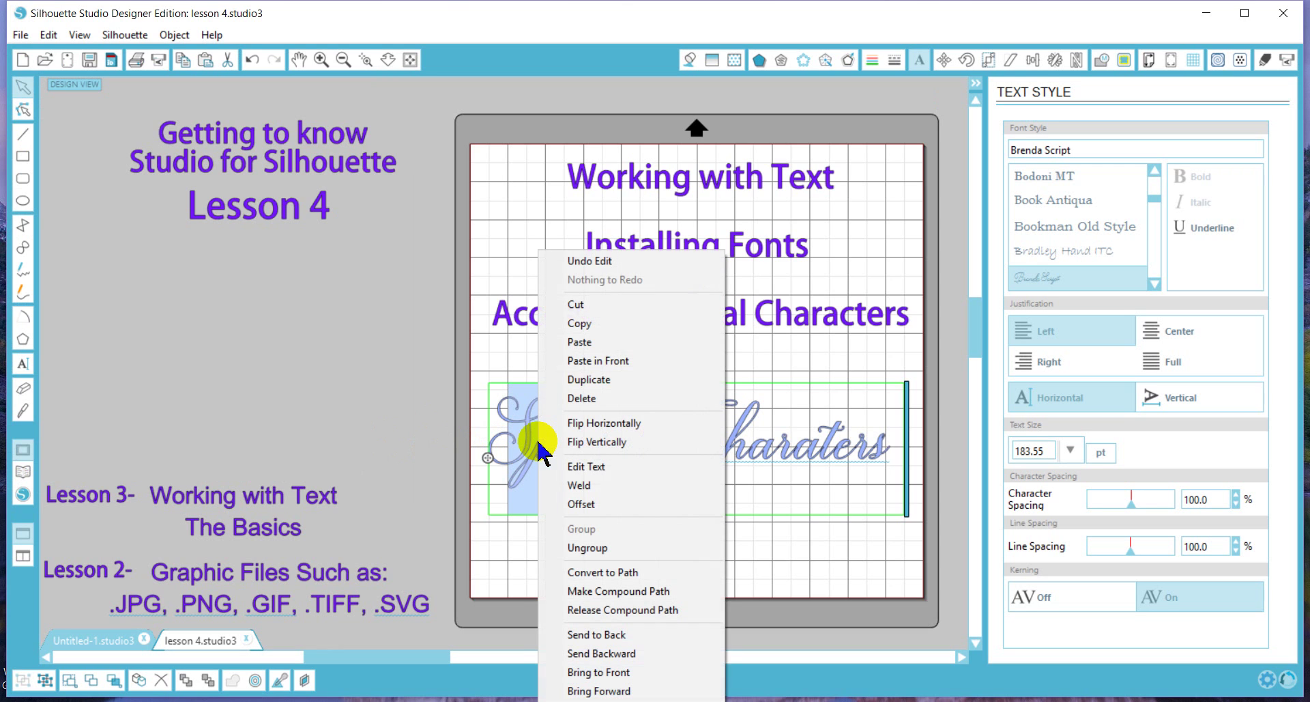
{"action": "left_click", "coordinate": [565, 341]}
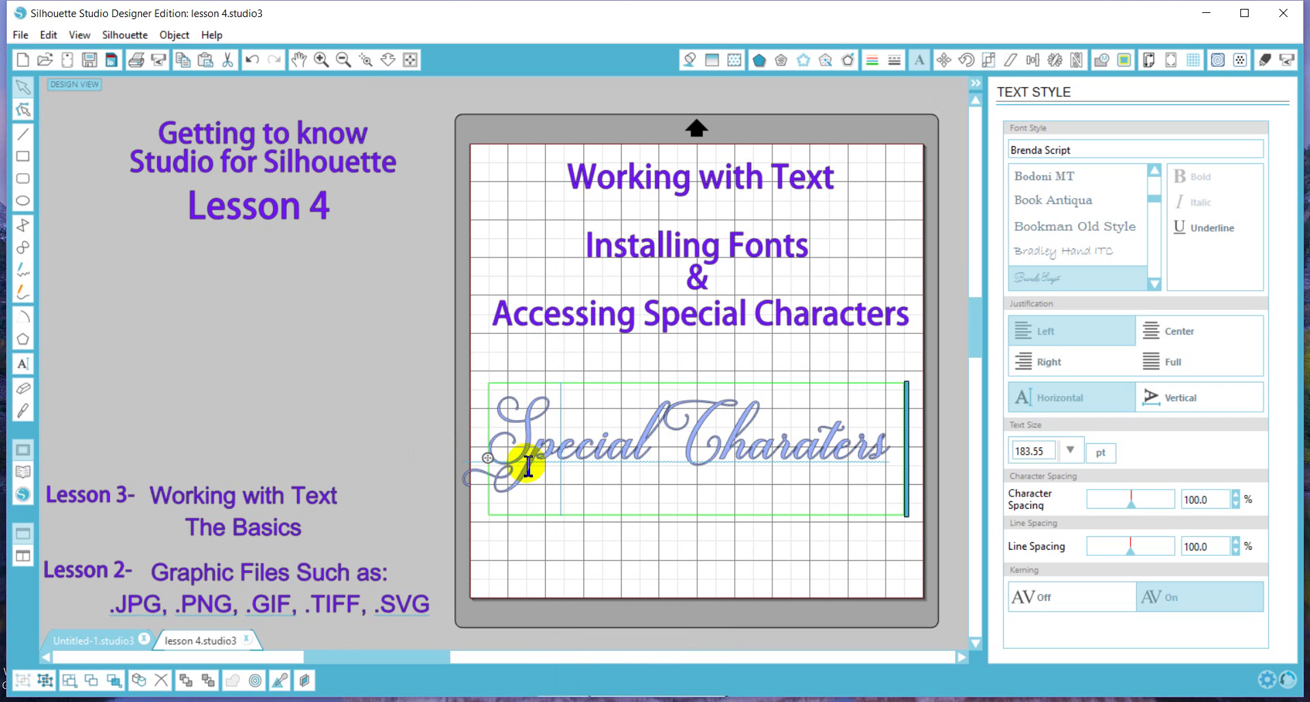
{"action": "left_click", "coordinate": [511, 542]}
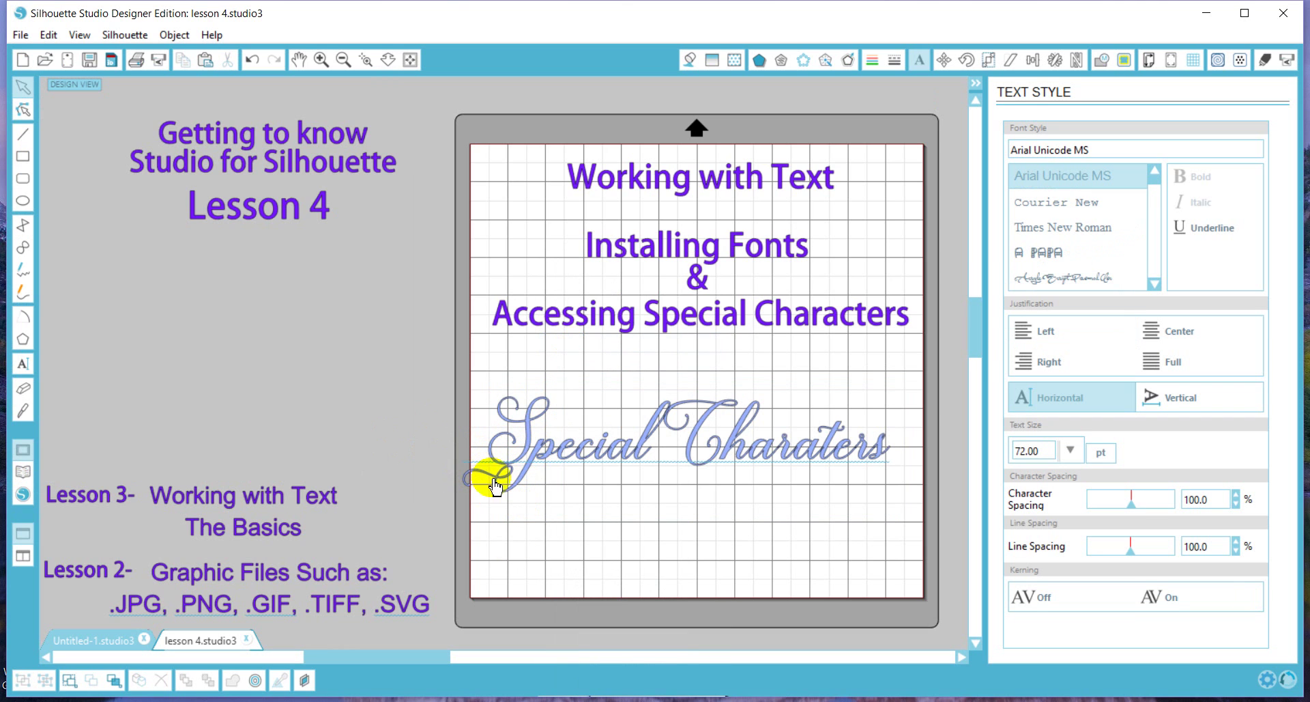